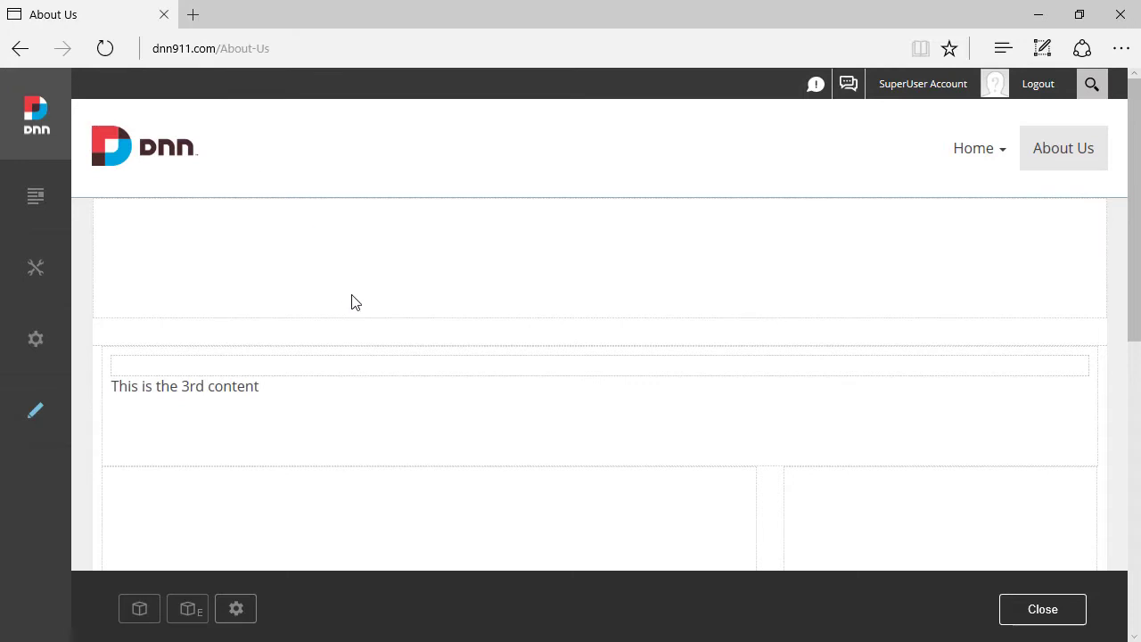
- Review the About Us content module's version history, preview version 3, and check the maximum number of versions
mouse_move(335, 425)
mouse_move(1026, 373)
left_click(893, 312)
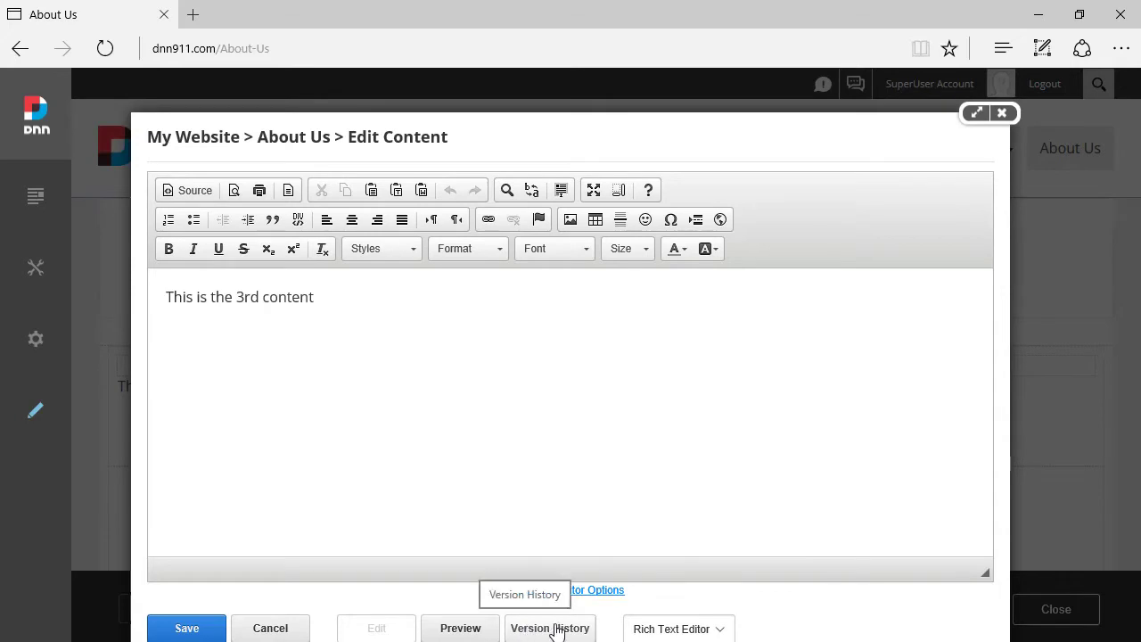
left_click(553, 628)
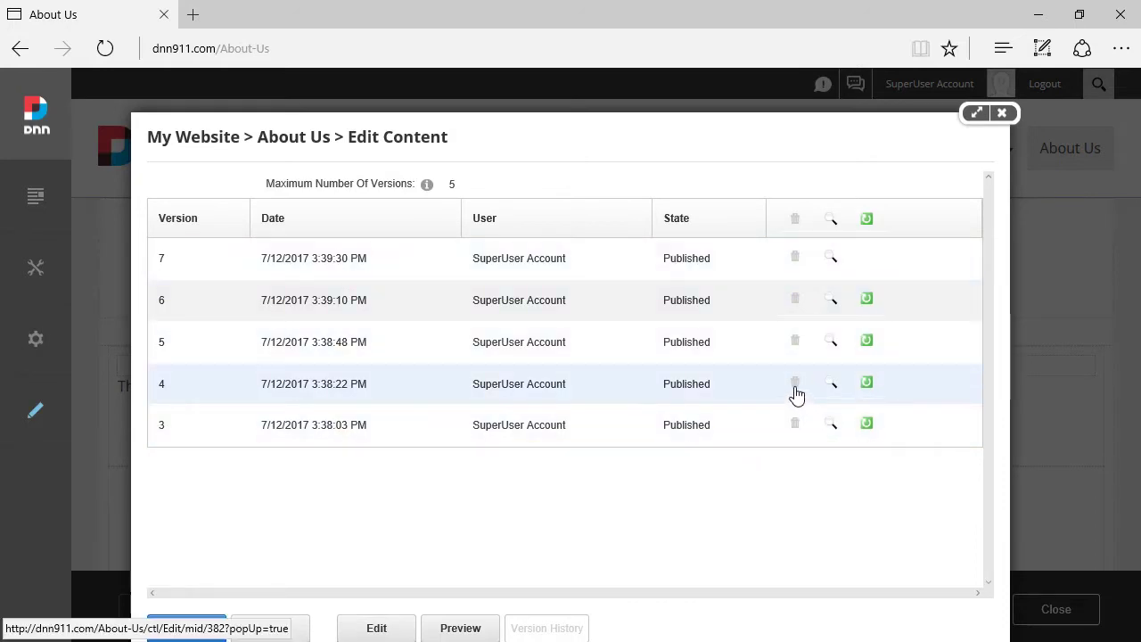
left_click(831, 425)
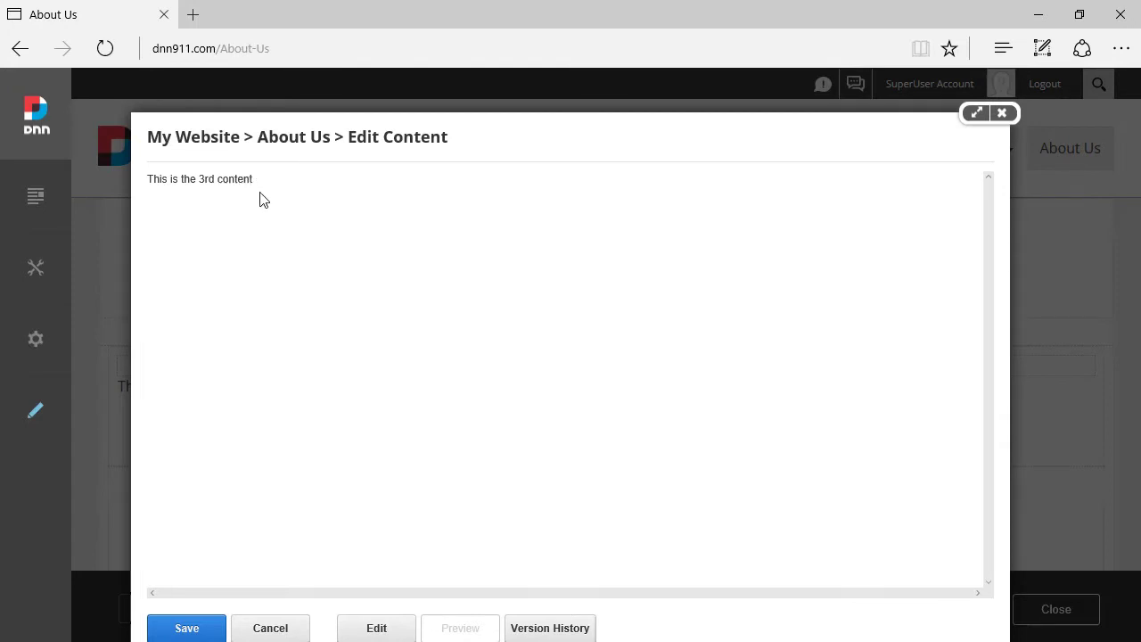
left_click(540, 629)
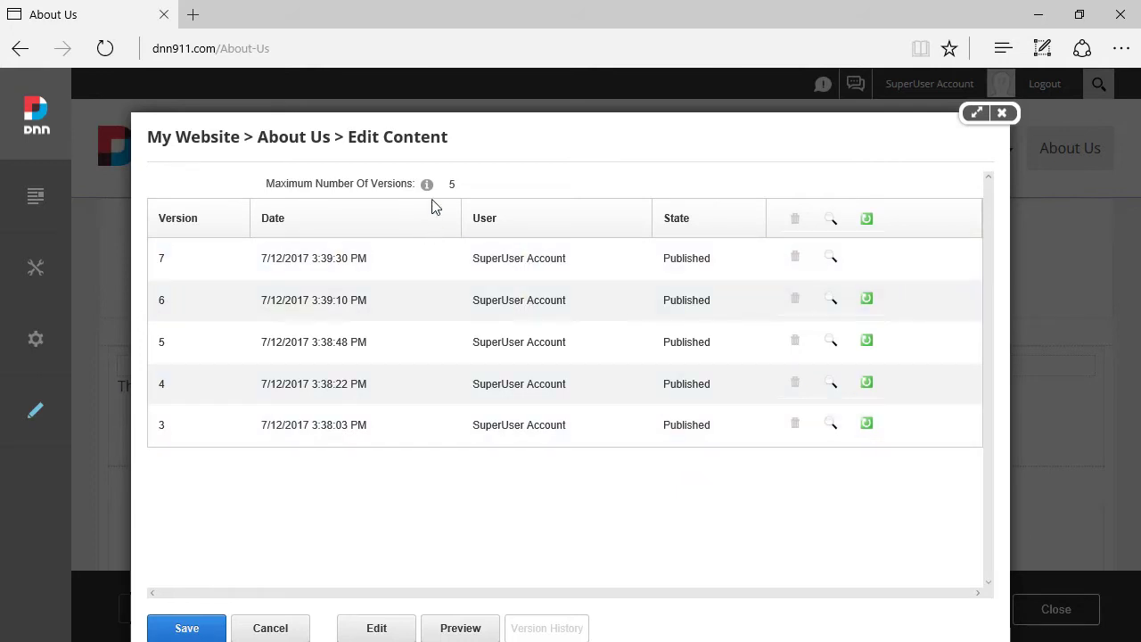
double_click(451, 183)
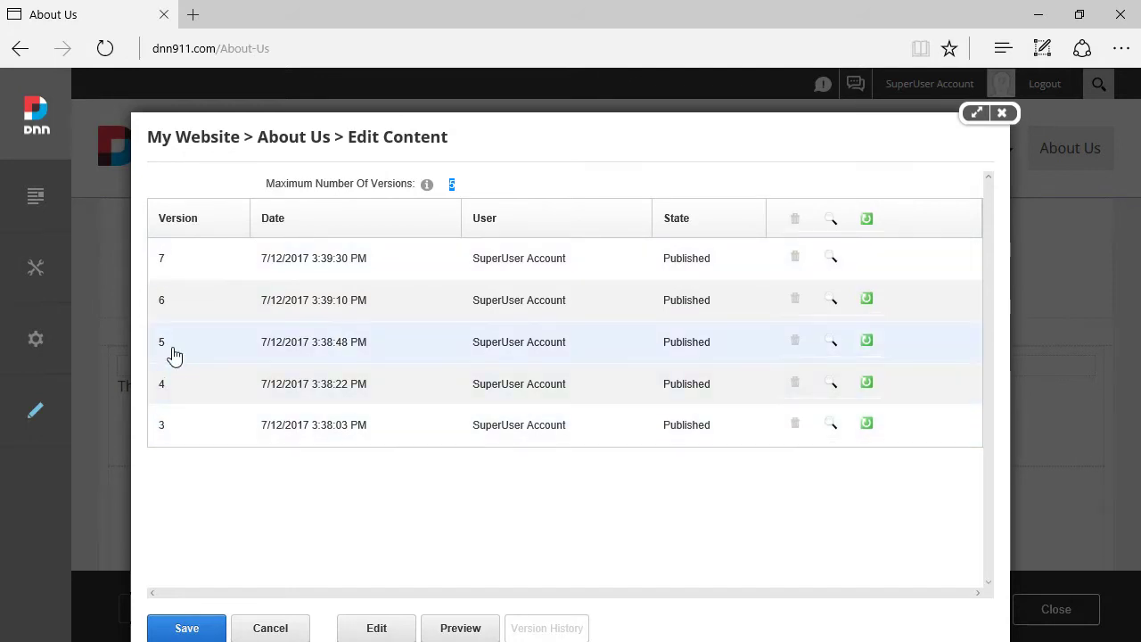
left_click(1001, 112)
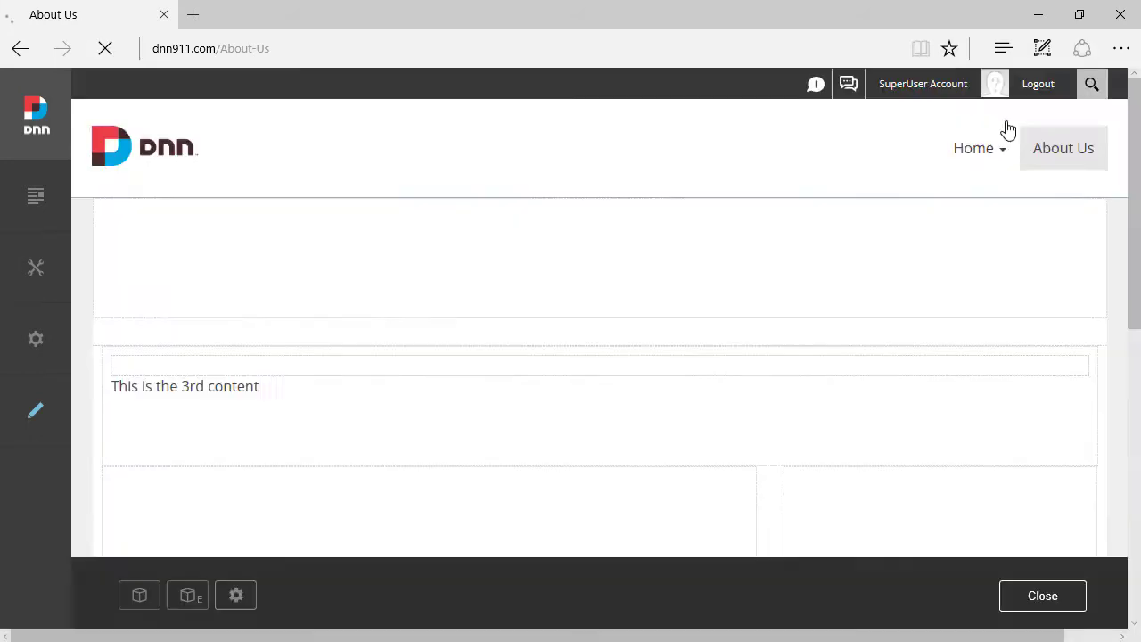
- Edit the About Us module text to read "This is the 7th content" and save it
mouse_move(1028, 381)
left_click(927, 321)
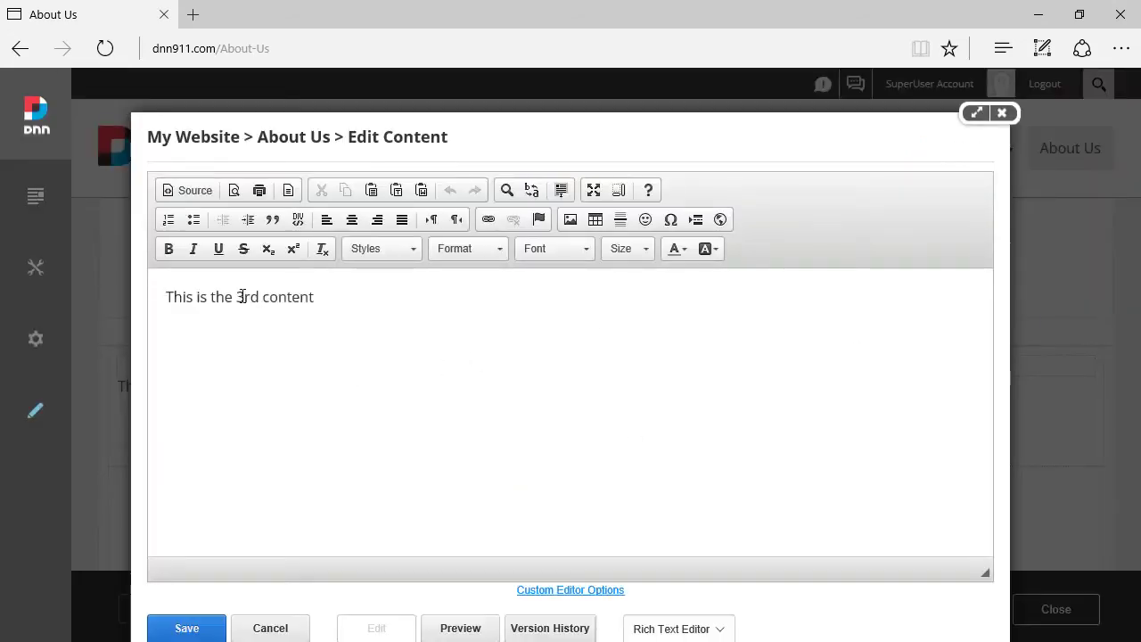
double_click(287, 313)
type("7th")
left_click(189, 627)
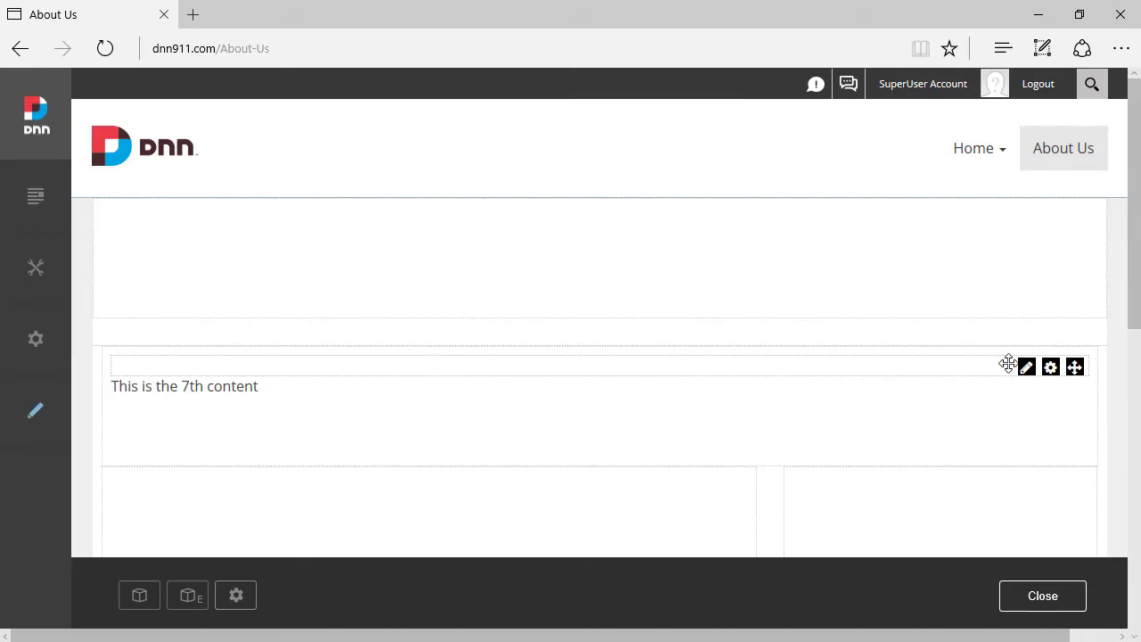
- Check the module's version history after the 7th content edit, including the maximum number of versions, and close it
mouse_move(1025, 373)
left_click(977, 321)
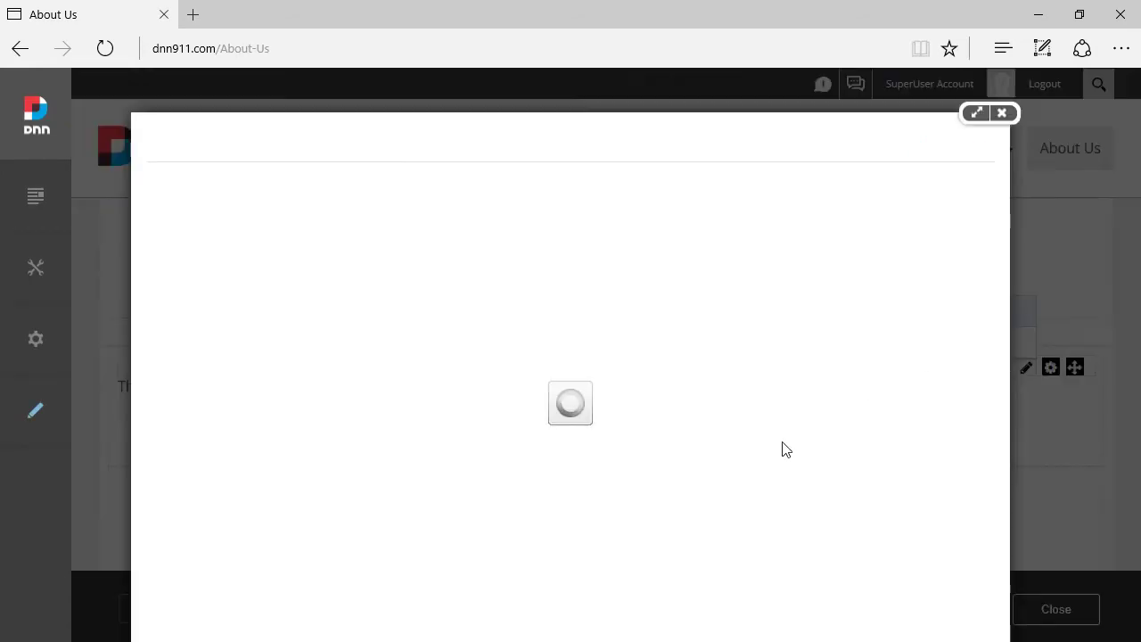
left_click(536, 629)
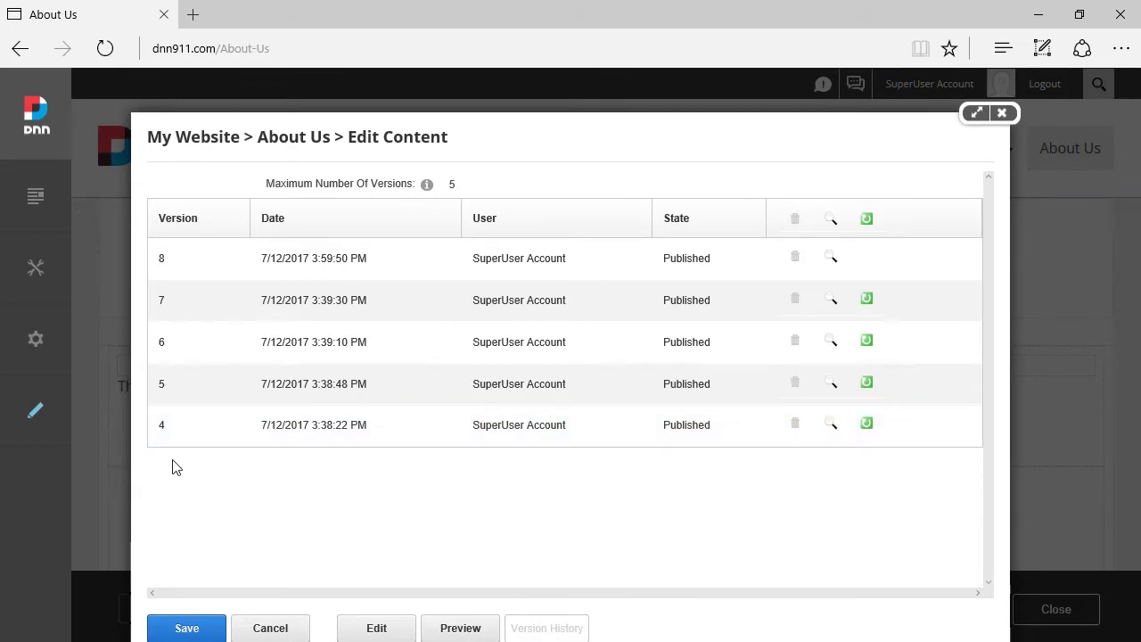
double_click(455, 185)
left_click(1003, 114)
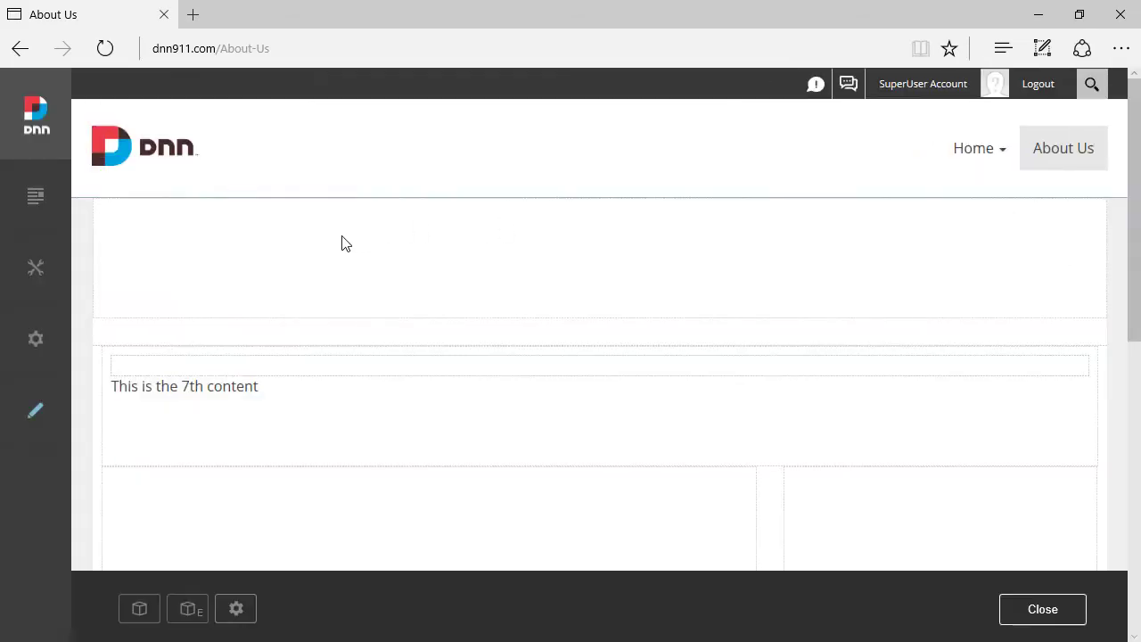
- Open the SQL Console from the site's settings
mouse_move(57, 339)
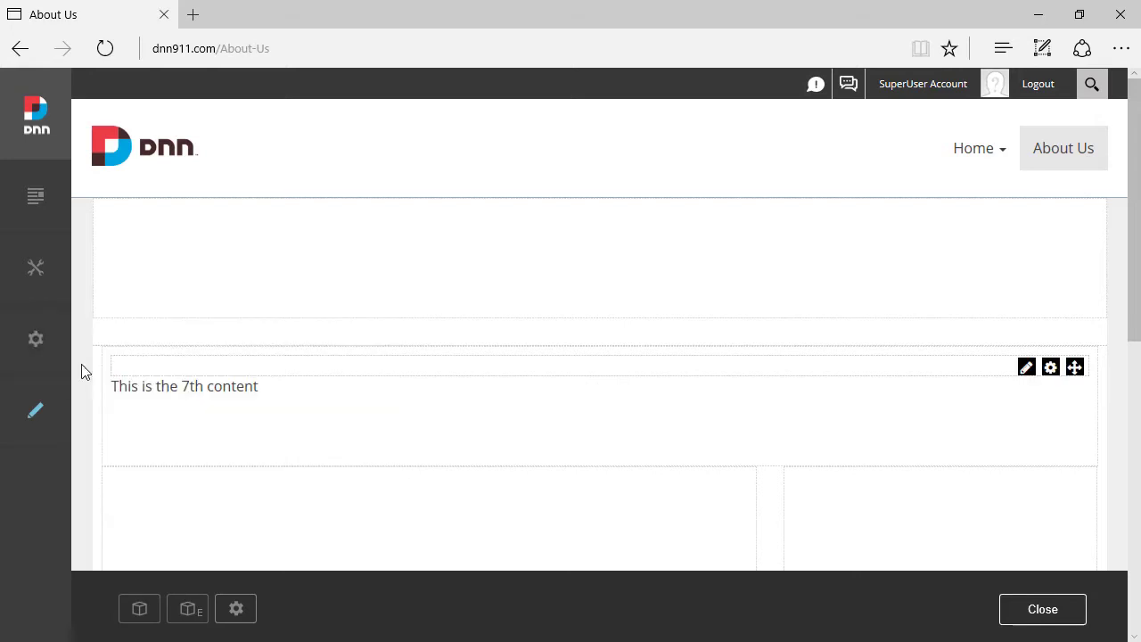
left_click(285, 467)
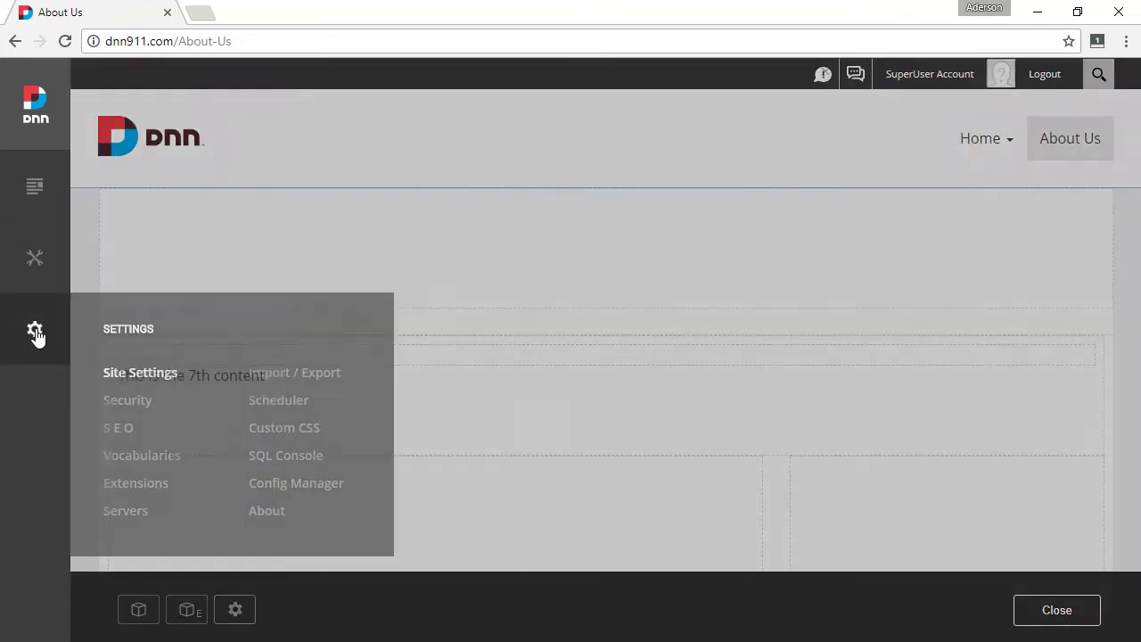
left_click(35, 332)
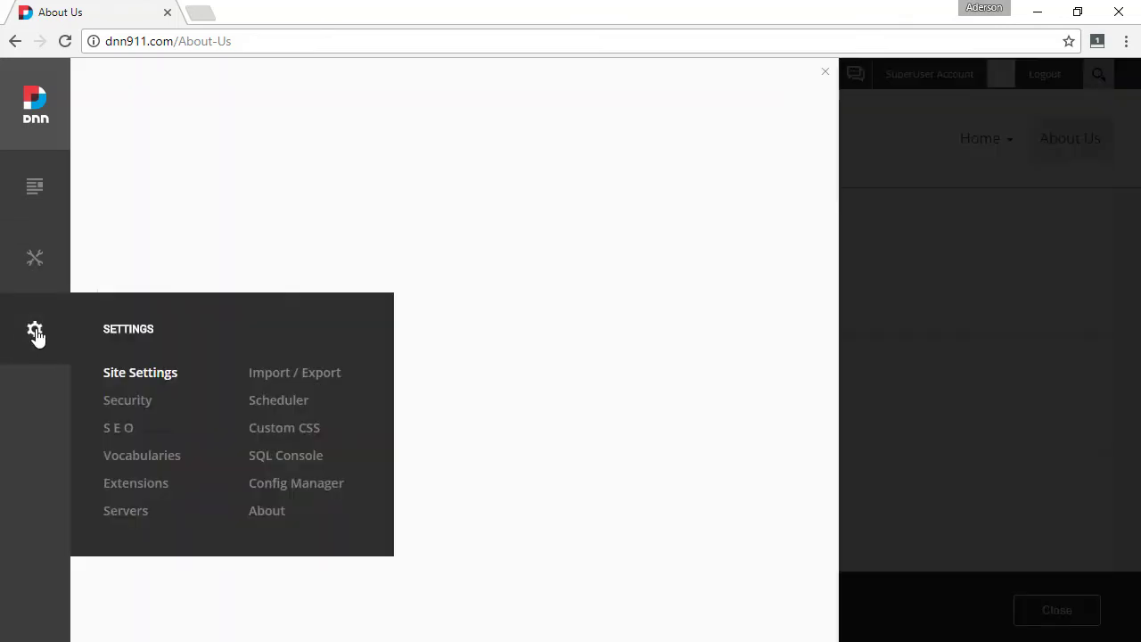
left_click(307, 457)
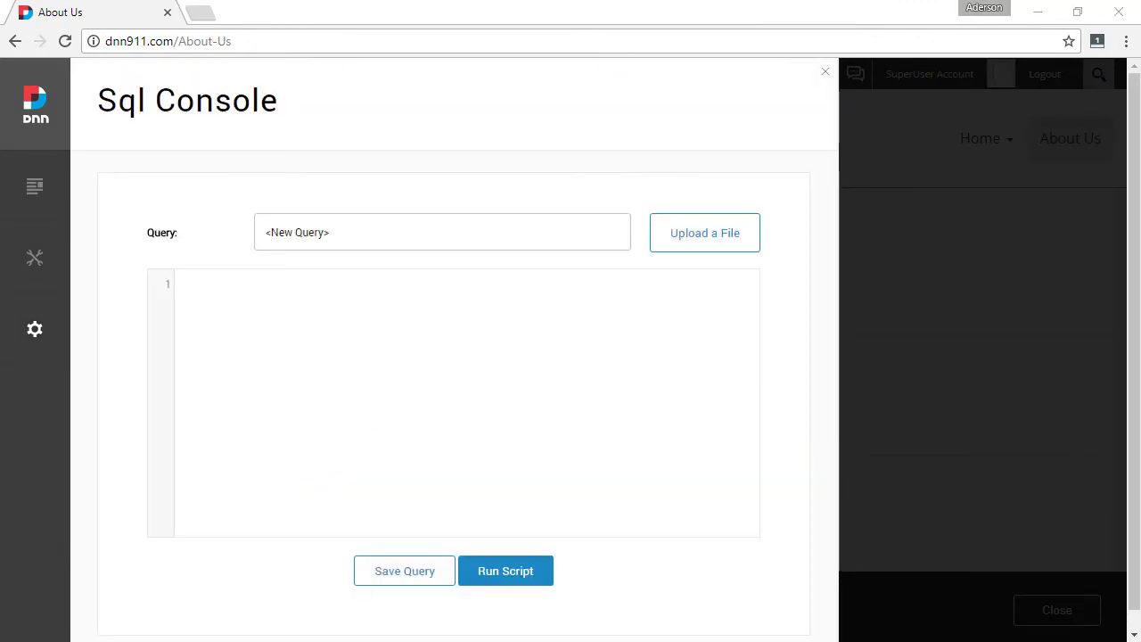
- Run a SELECT * query on PortalSettings where SettingName = 'MaximumVersionHistory' and PortalID = 0, and check its SettingValue
left_click(318, 317)
type("SELECT * FROM PortalSettings WHERE SettingName = 'MaximumVersionHistory' AND PortalID = 0")
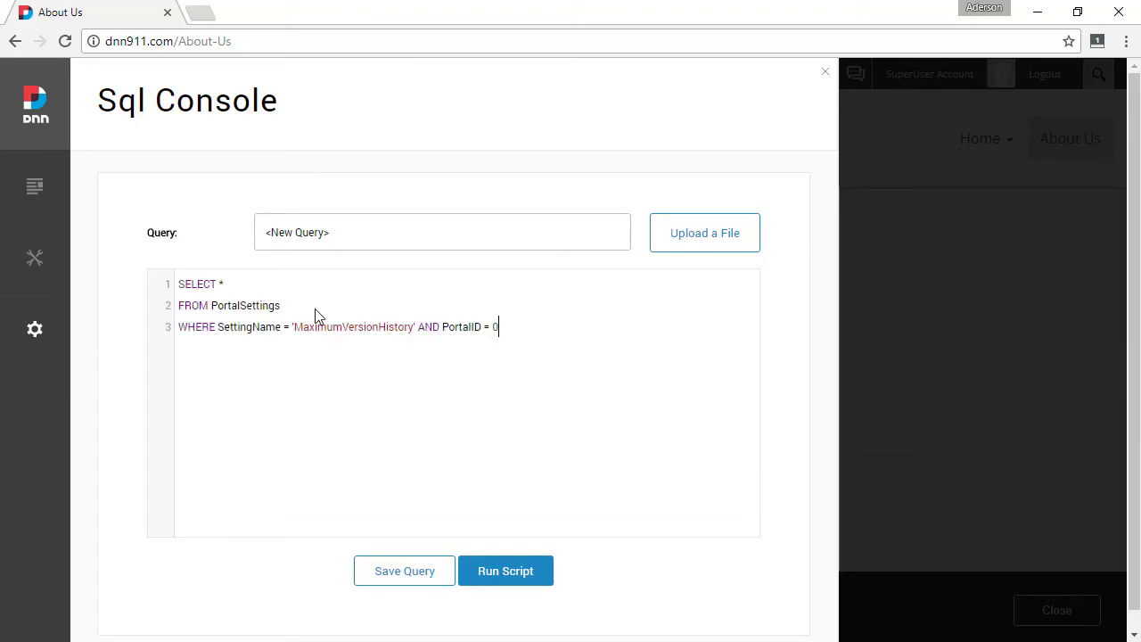
double_click(241, 304)
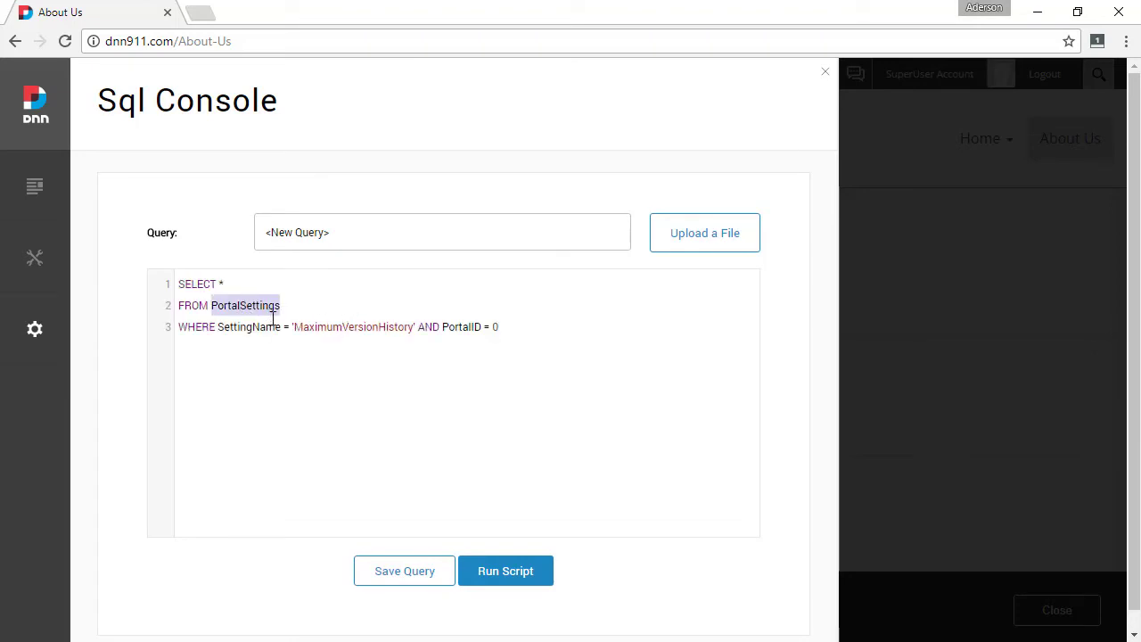
double_click(325, 327)
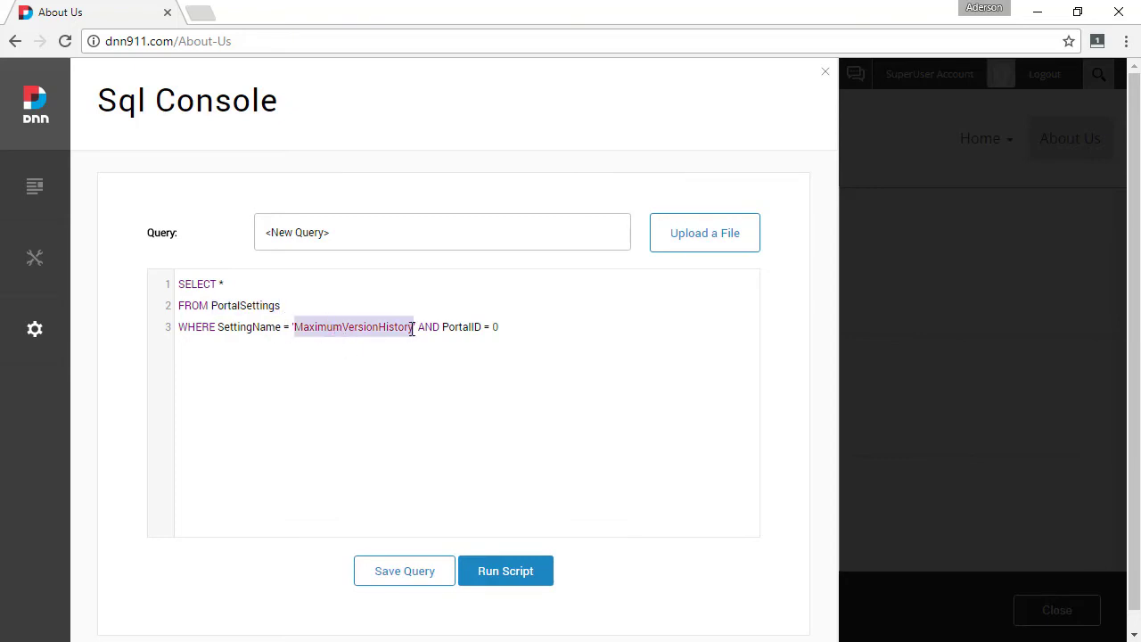
left_click(516, 326)
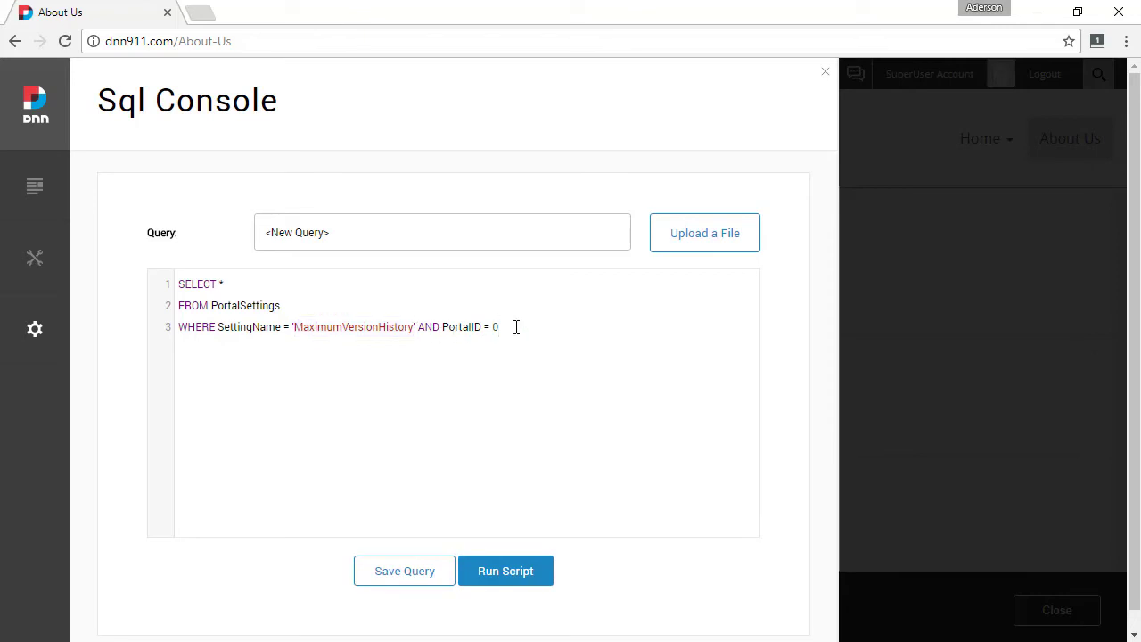
left_click(503, 569)
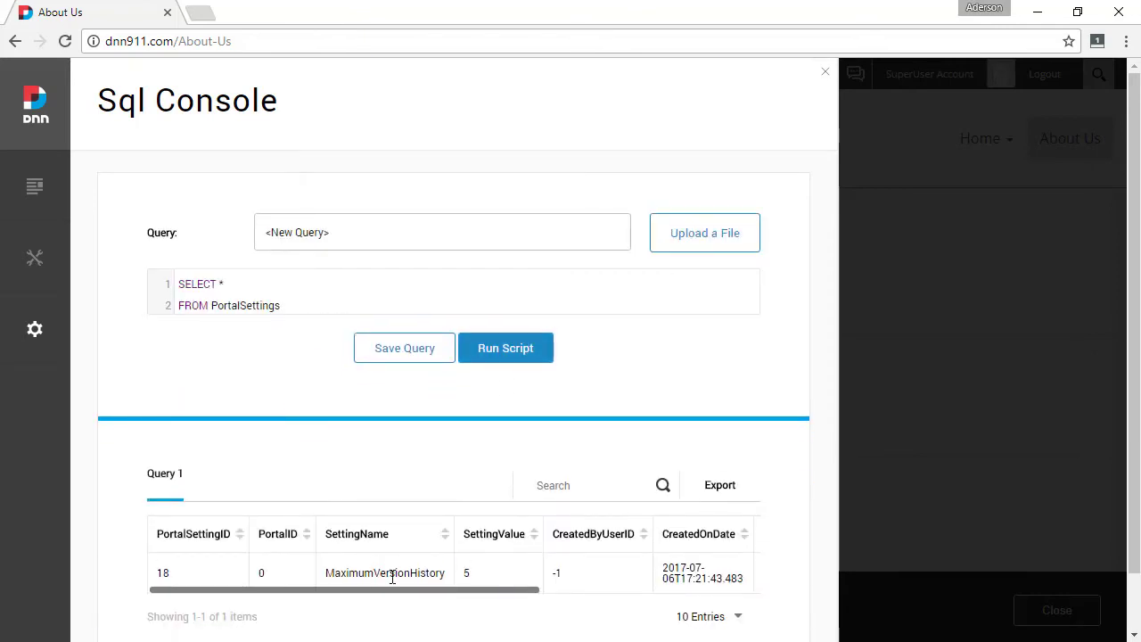
double_click(466, 573)
- Run an UPDATE on PortalSettings setting SettingValue = '15' where SettingName = 'MaximumVersionHistory' and PortalID = 0, then close the console
key("alt+Tab")
left_click(322, 295)
type("WHERE SettingName = 'MaximumVersionHistory' AND PortalID = 0")
key("ctrl+a")
type("UPDATE PortalSettings SET SettingValue = '15' WHERE SettingName = 'MaximumVersionHistory' AND PortalID = 0")
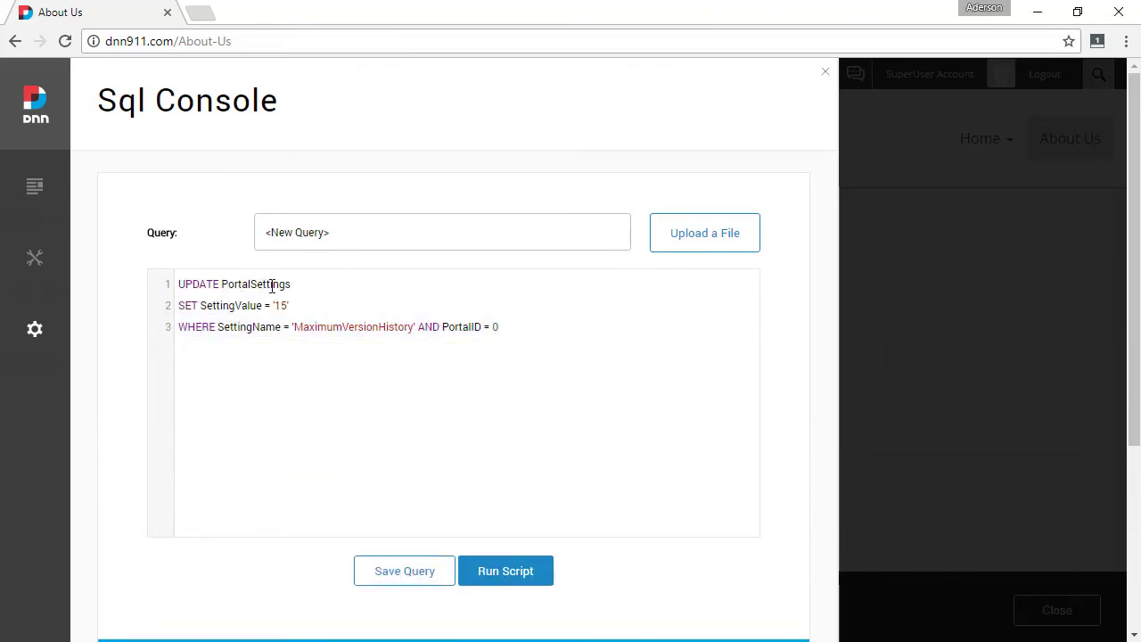
double_click(228, 306)
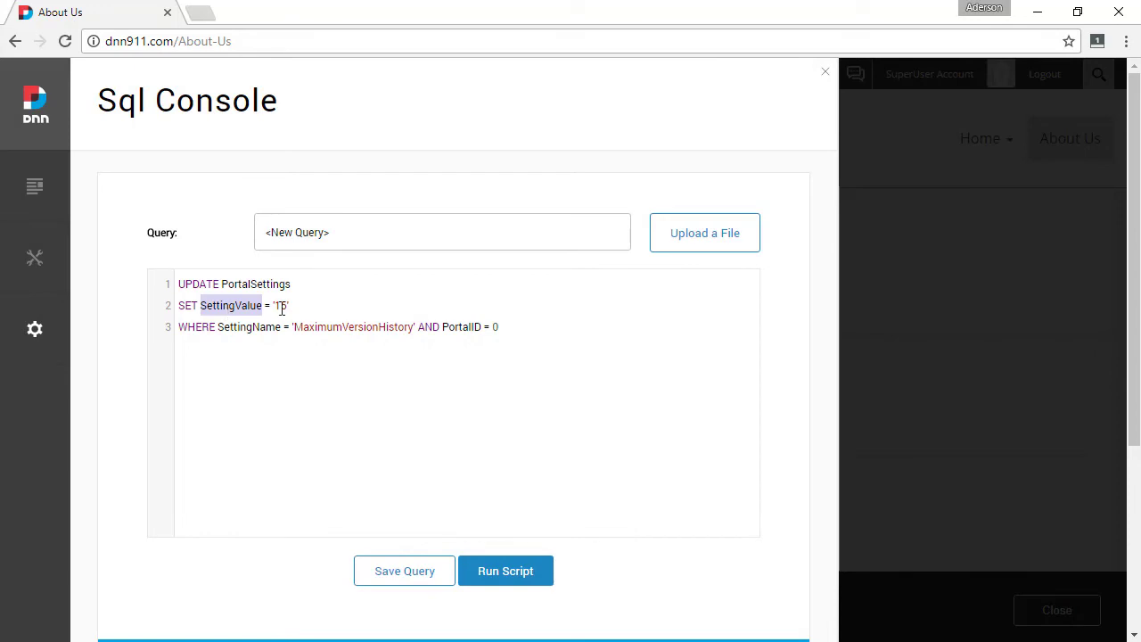
left_click_drag(293, 327, 416, 330)
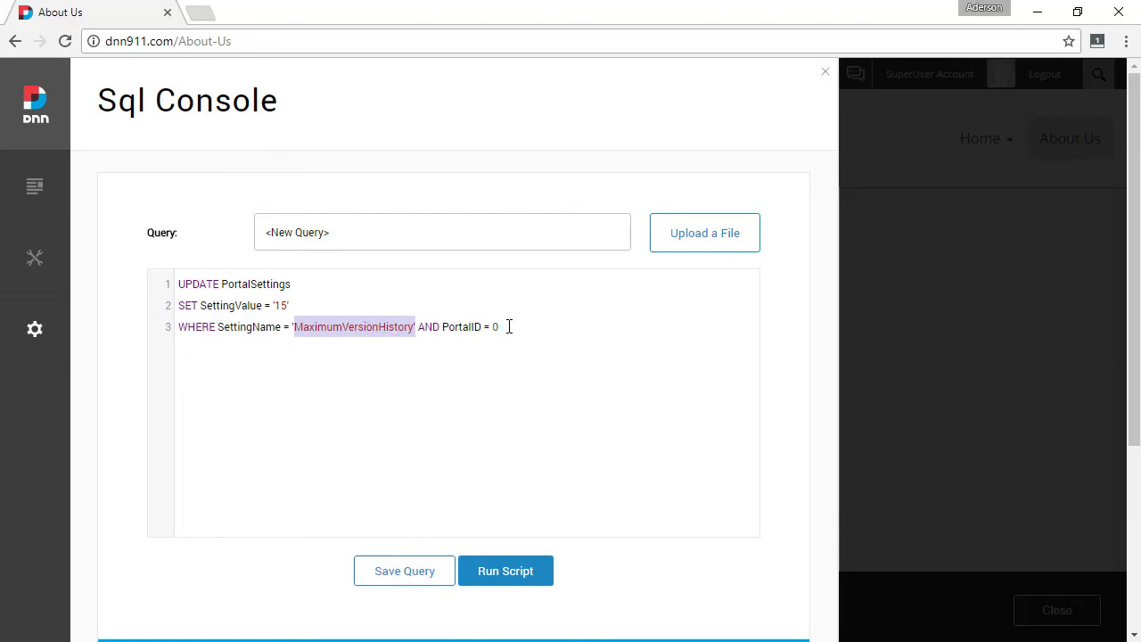
left_click(508, 577)
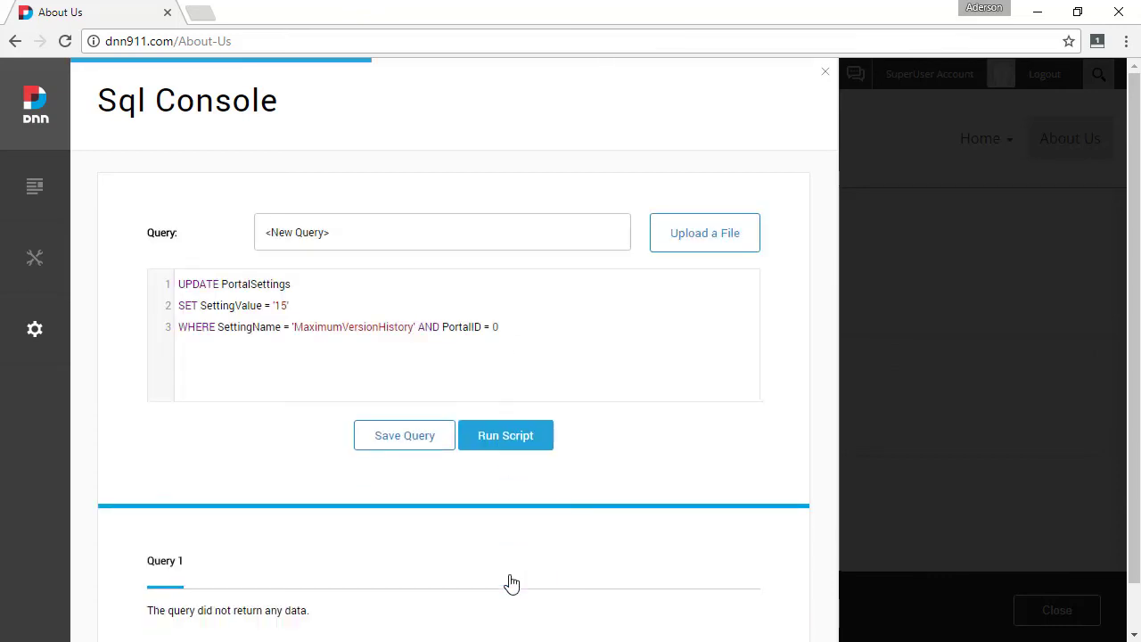
left_click(847, 200)
- Check the maximum number of versions in the content module's version history following the SQL update, and close it
mouse_move(960, 365)
mouse_move(1031, 368)
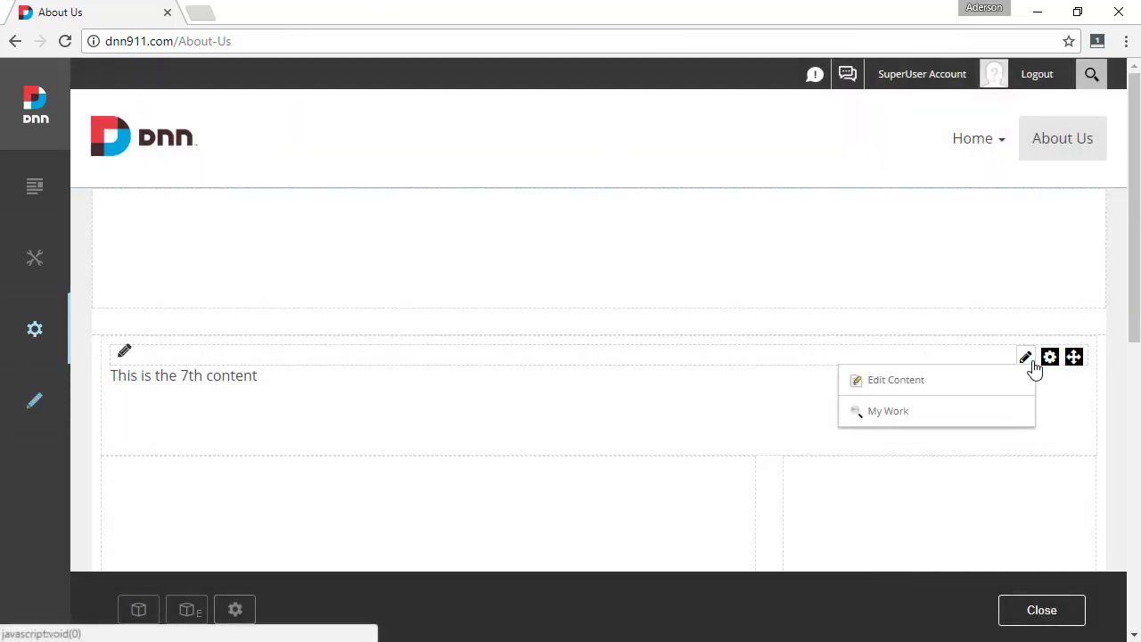
left_click(923, 385)
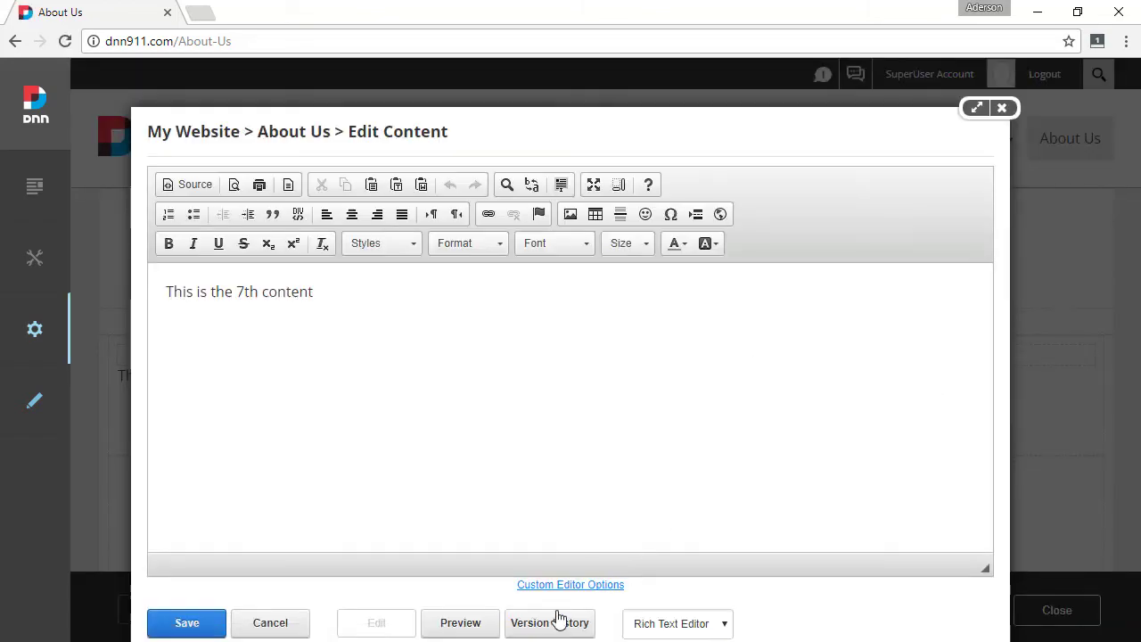
left_click(565, 614)
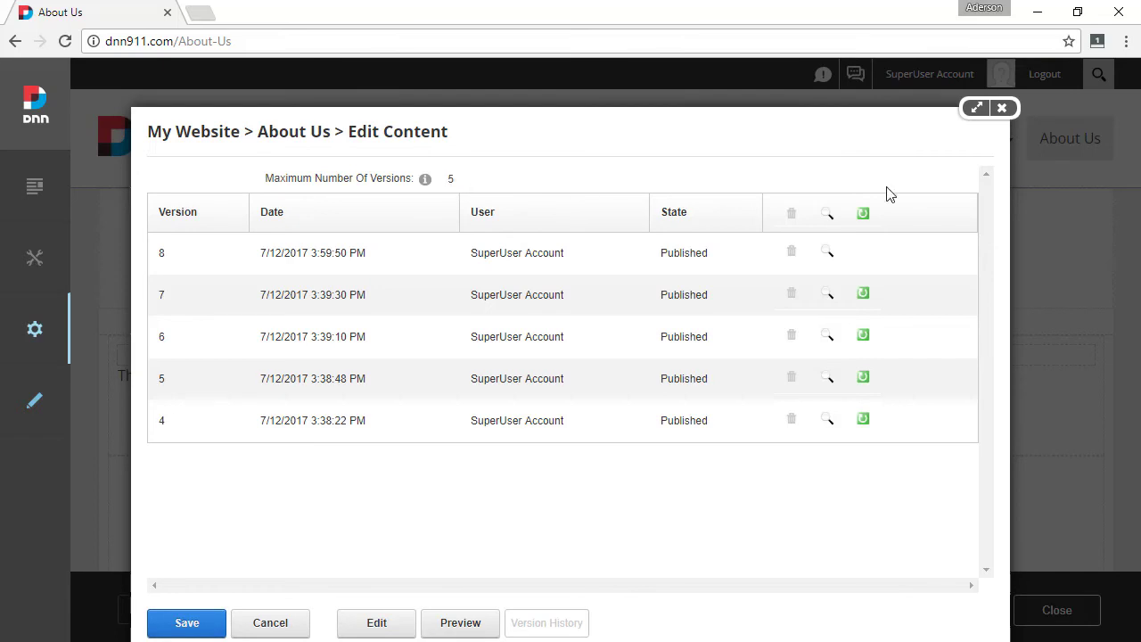
left_click(1002, 107)
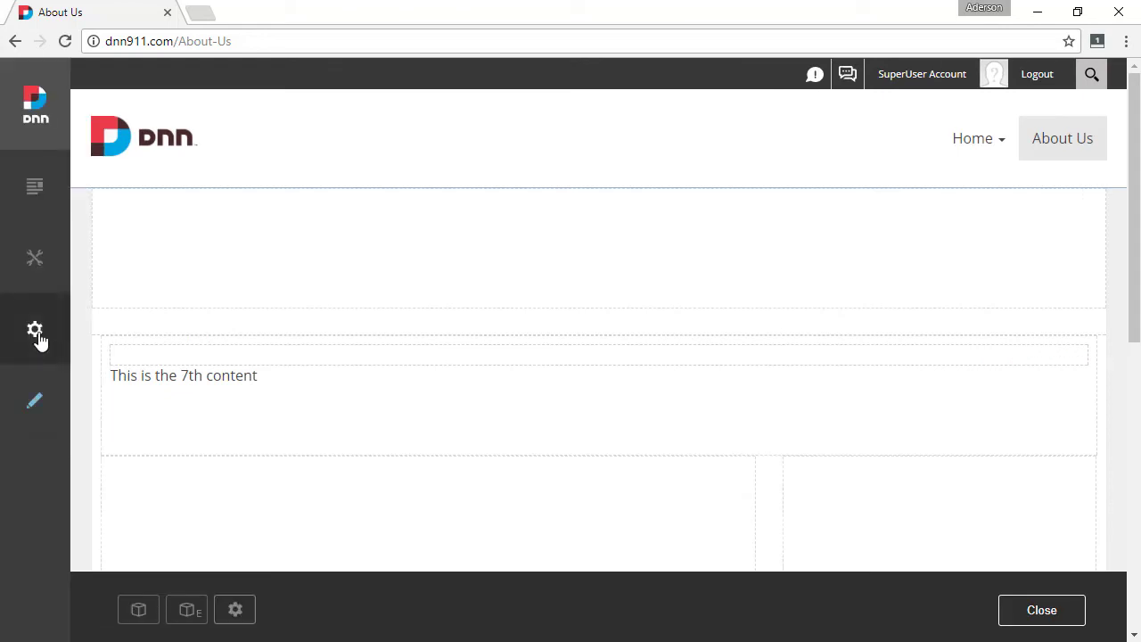
- Clear the site cache from the Servers settings and close them
left_click(39, 339)
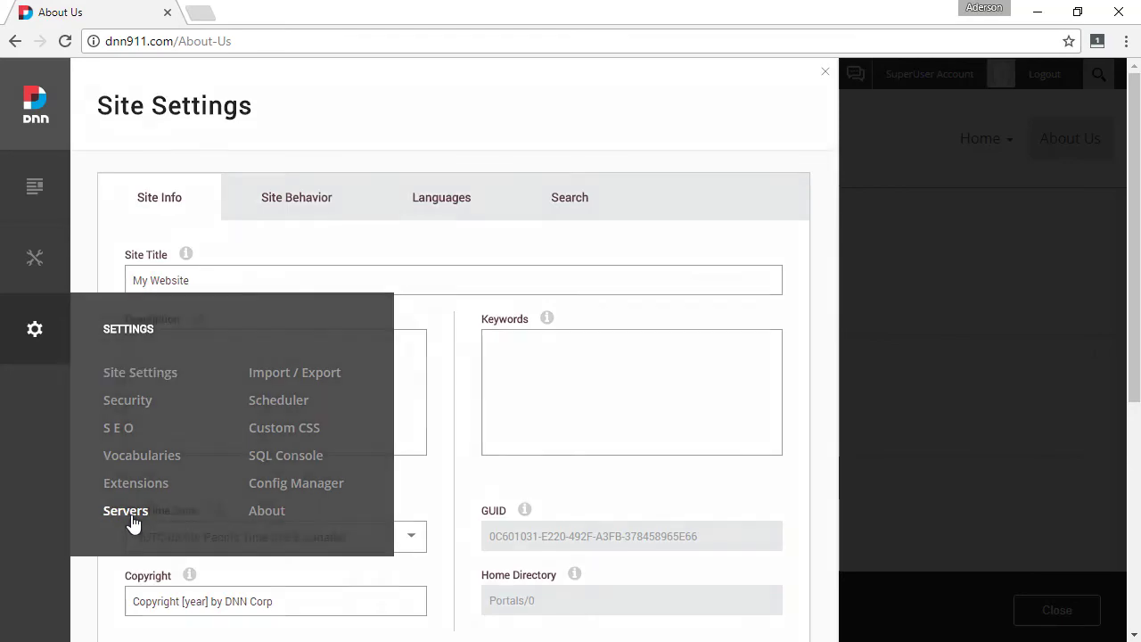
left_click(130, 517)
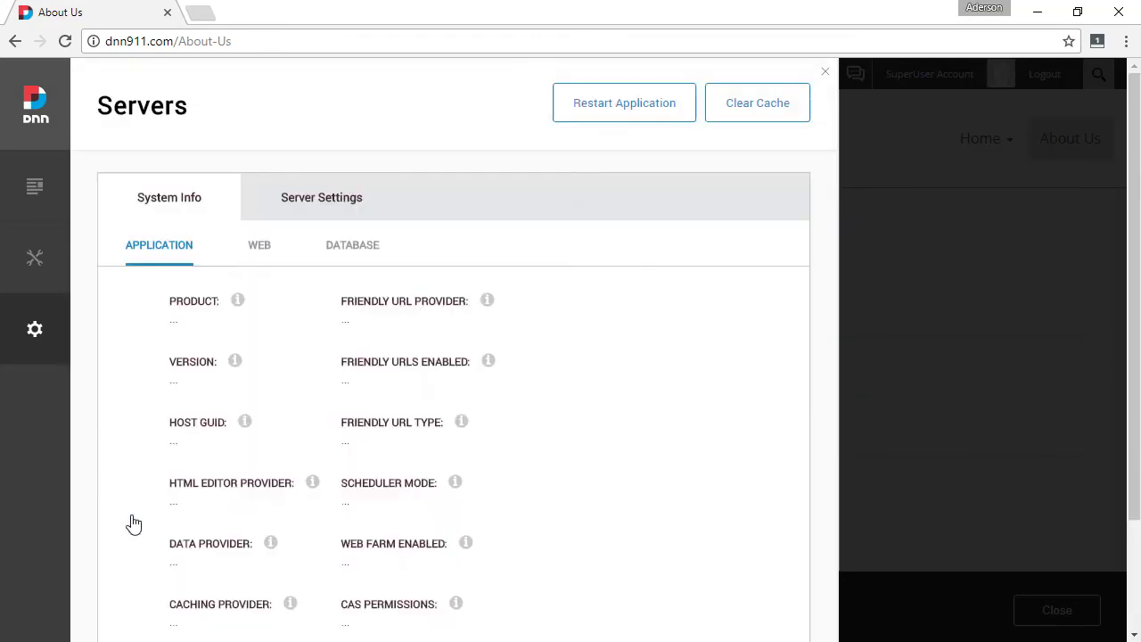
left_click(758, 107)
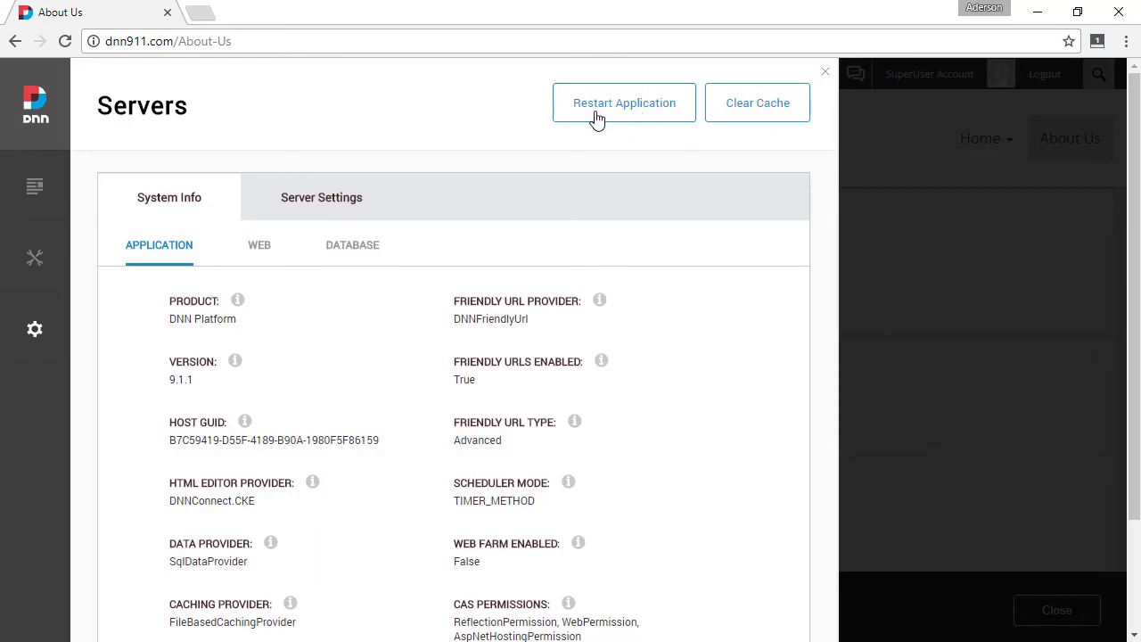
left_click(886, 275)
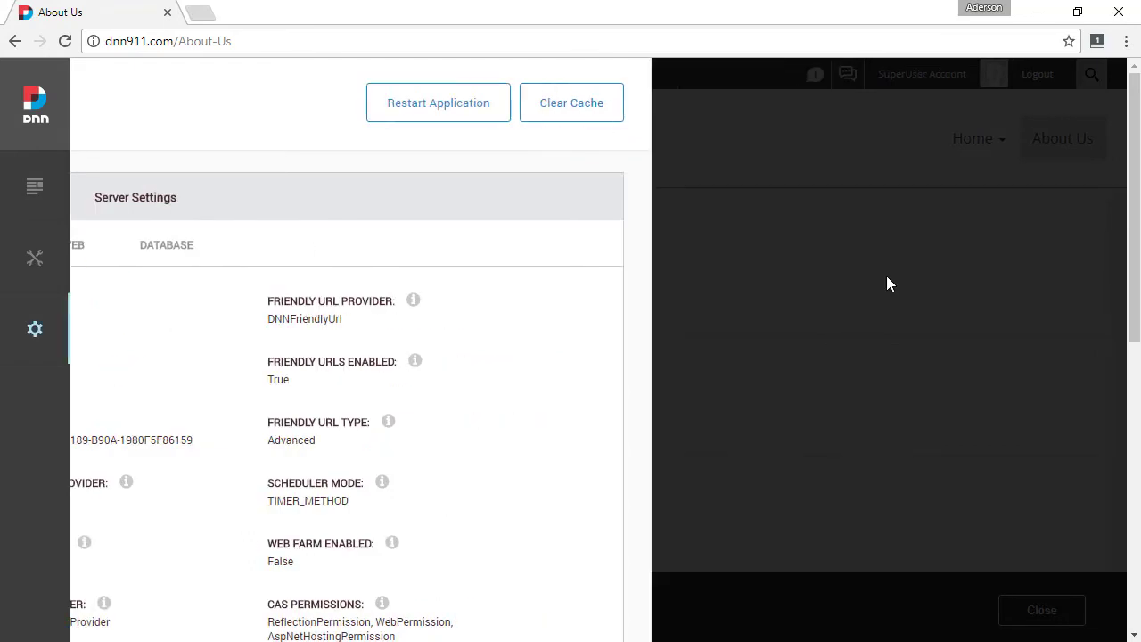
- Recheck the maximum number of versions in the module's version history with the cache cleared, and close it
mouse_move(1034, 360)
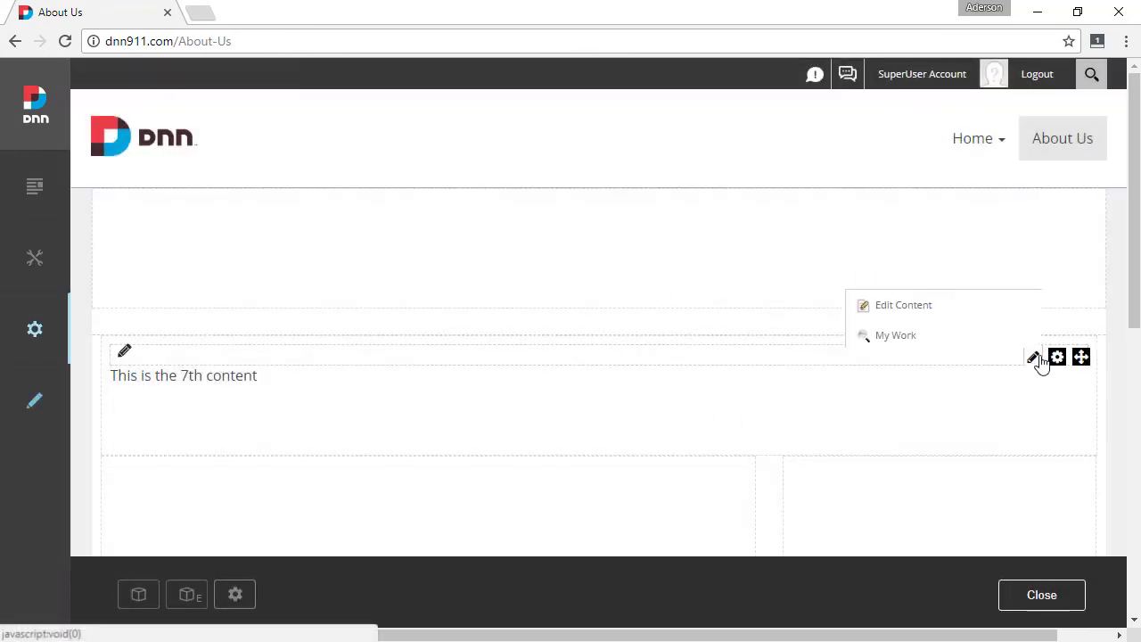
left_click(945, 308)
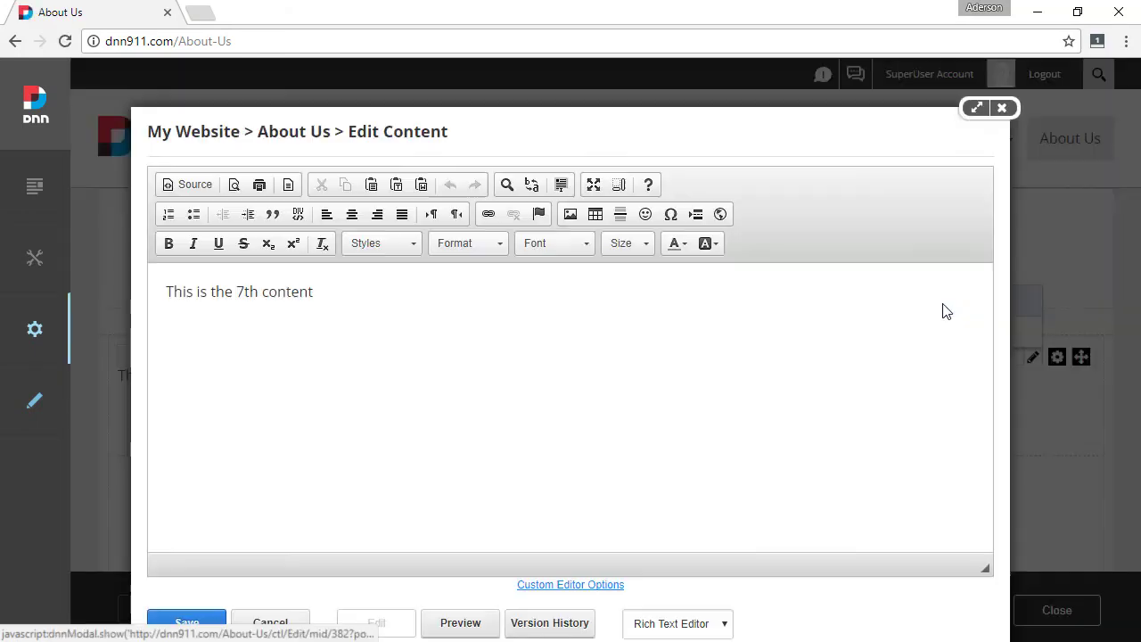
left_click(551, 623)
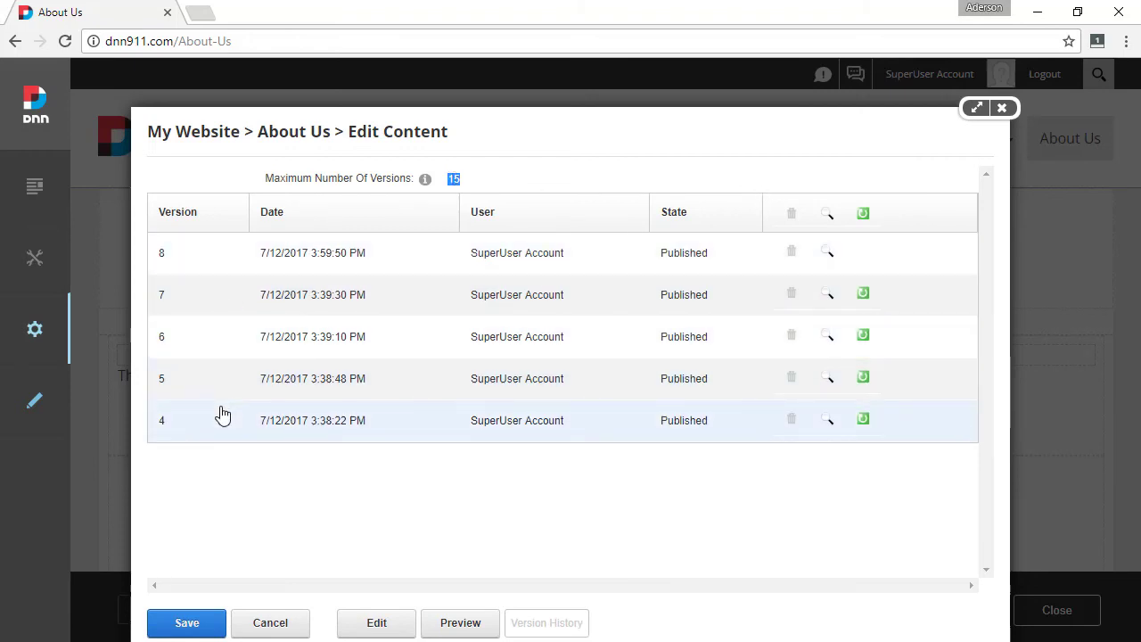
left_click(1002, 108)
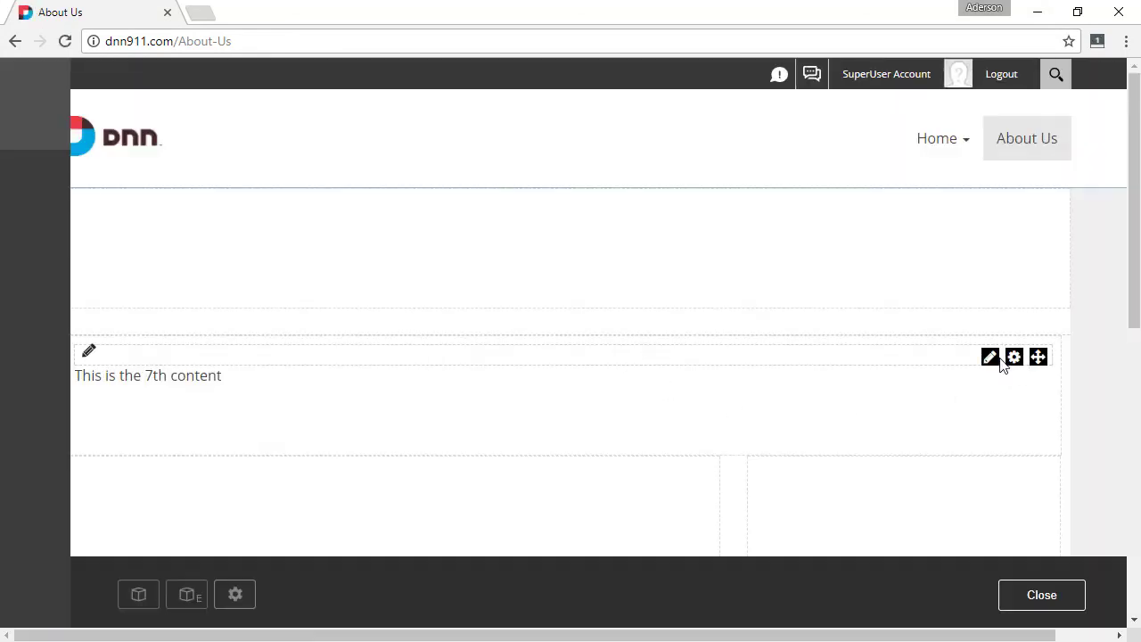
- Change the About Us module text to "This is the 8th content" and save it
mouse_move(1020, 363)
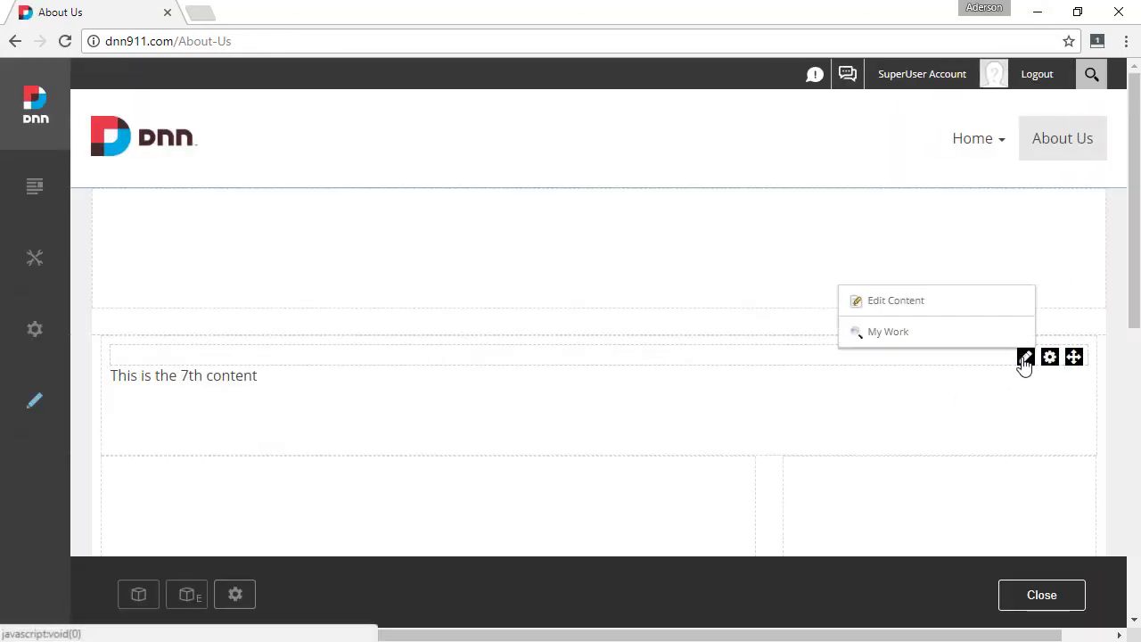
left_click(933, 305)
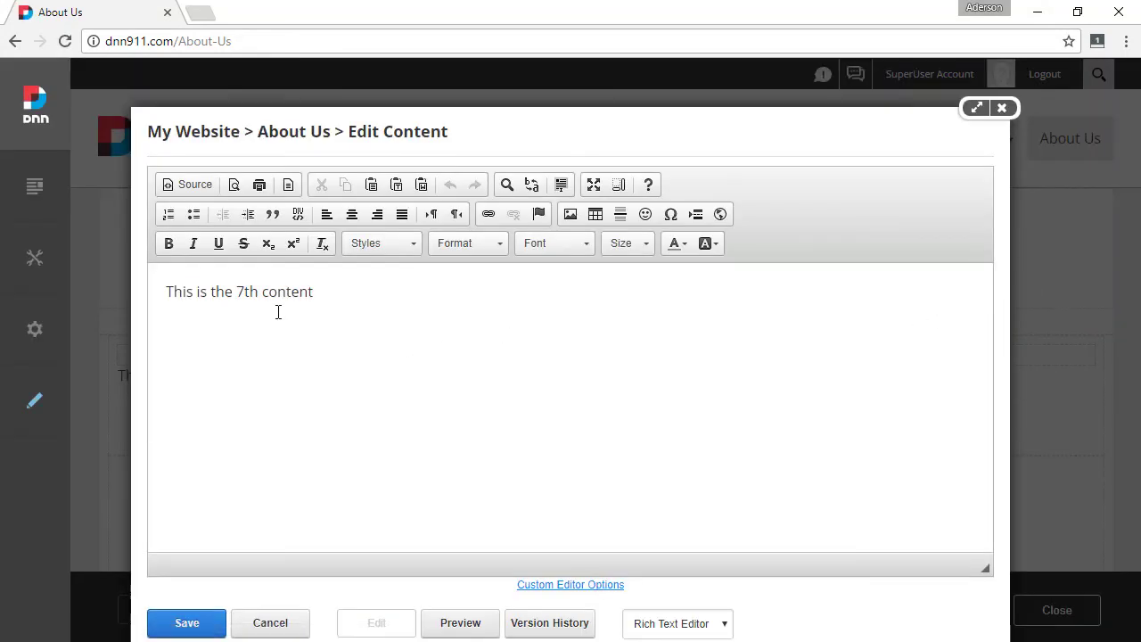
left_click_drag(245, 294, 237, 294)
type("8")
left_click(205, 624)
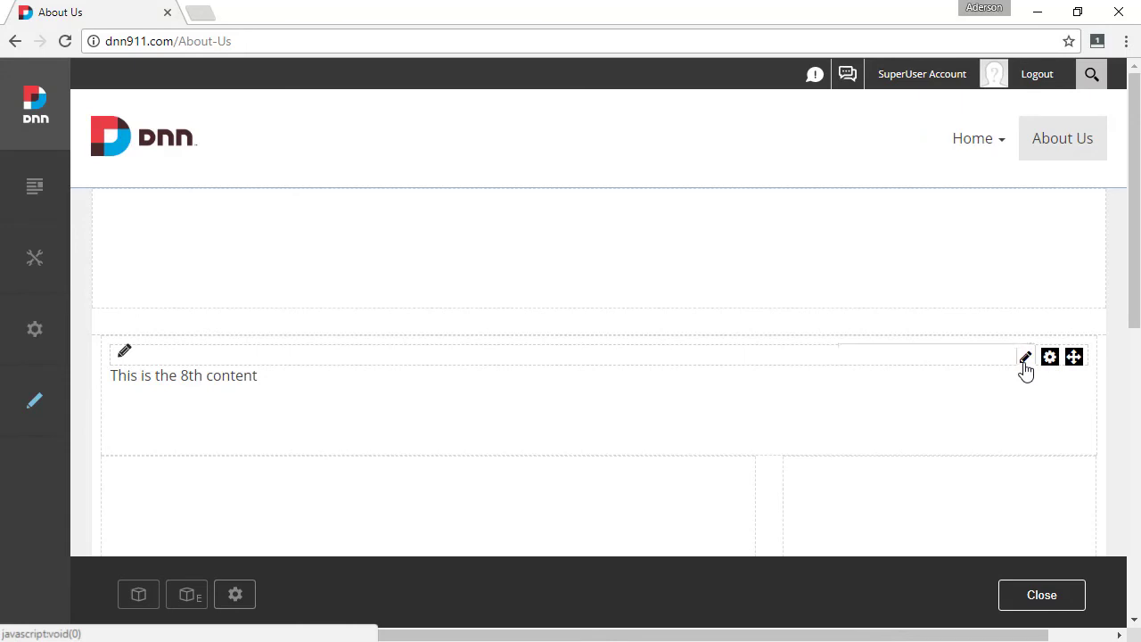
- View the module's version history to check which versions are kept after the 8th content edit
mouse_move(1025, 366)
left_click(929, 312)
left_click(526, 628)
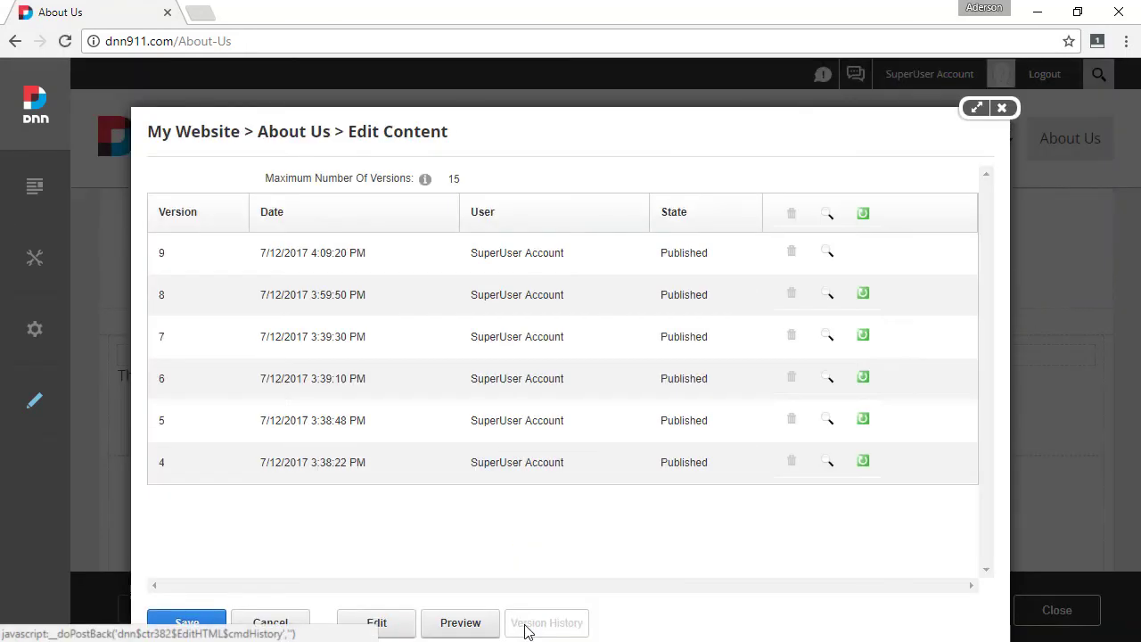